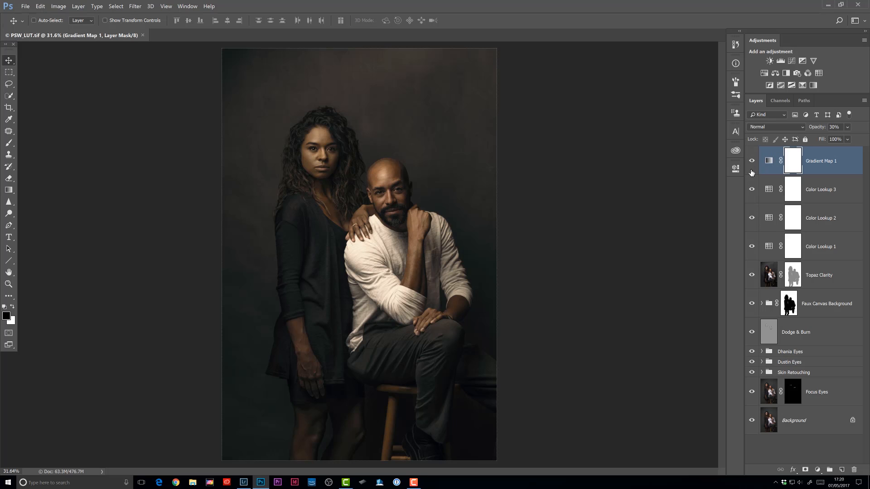
Toggle the four color adjustment layers off and on, then hide every layer below them except the Background.
{"action": "left_click_drag", "start_coordinate": [751, 161], "coordinate": [753, 247]}
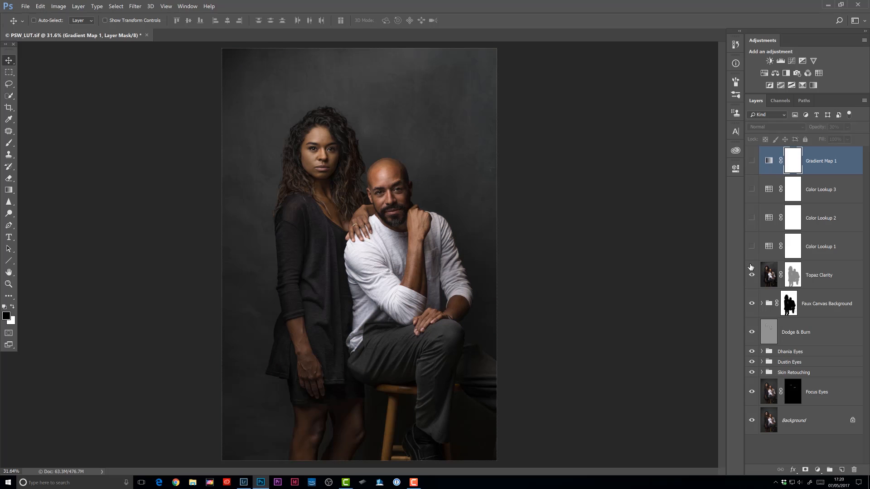
{"action": "left_click_drag", "start_coordinate": [754, 164], "coordinate": [759, 246]}
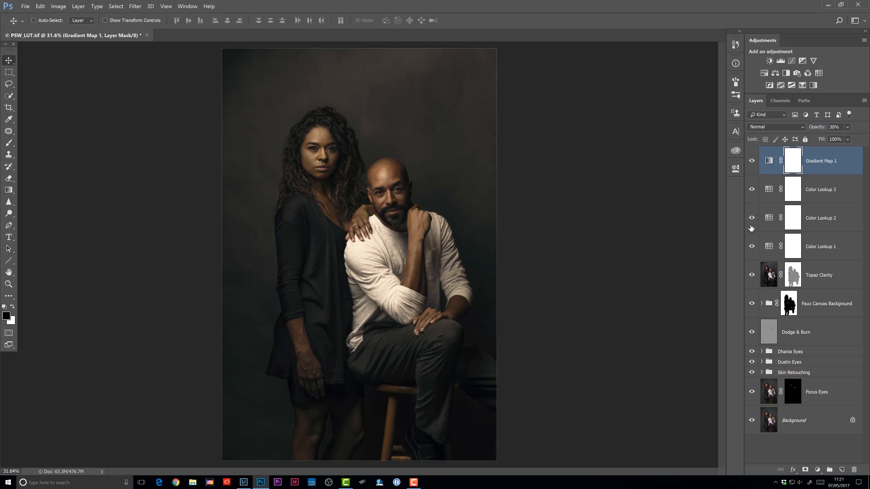
{"action": "left_click_drag", "start_coordinate": [751, 281], "coordinate": [750, 386]}
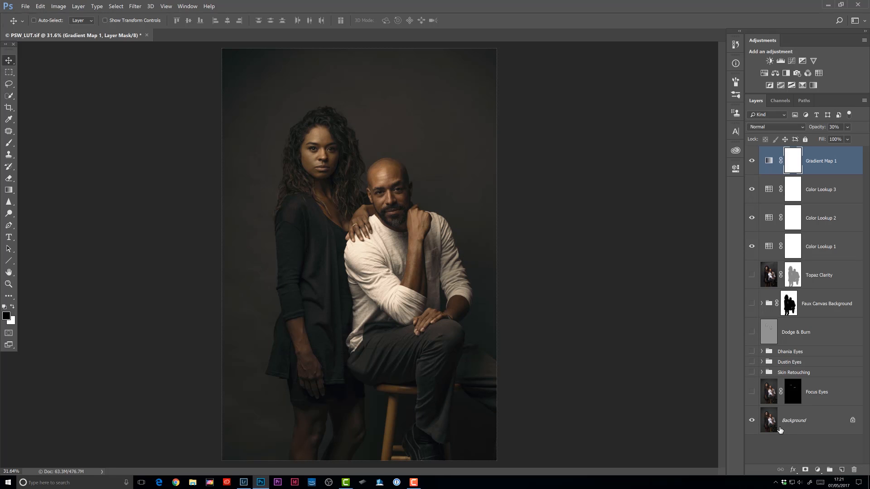
Export Color Lookup Tables with psw entered as the description, 64 grid points, and 3DL, CUBE, CSP and ICC formats.
{"action": "left_click", "coordinate": [25, 6]}
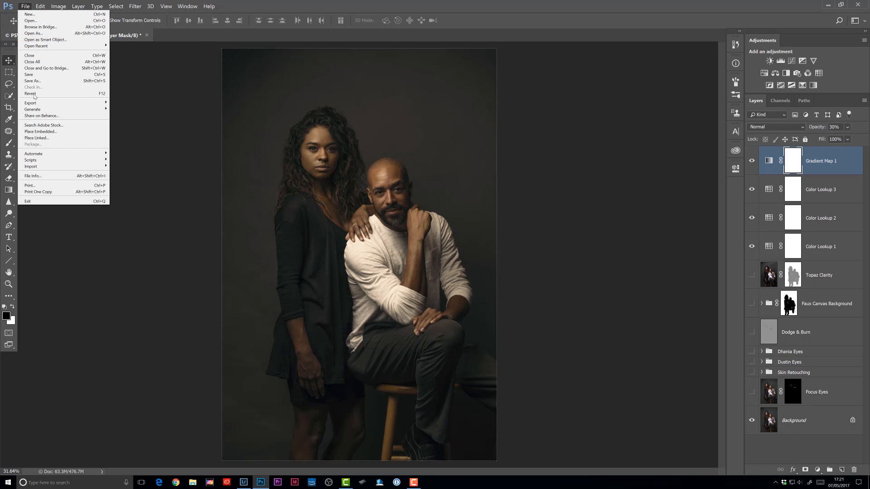
{"action": "mouse_move", "coordinate": [36, 103]}
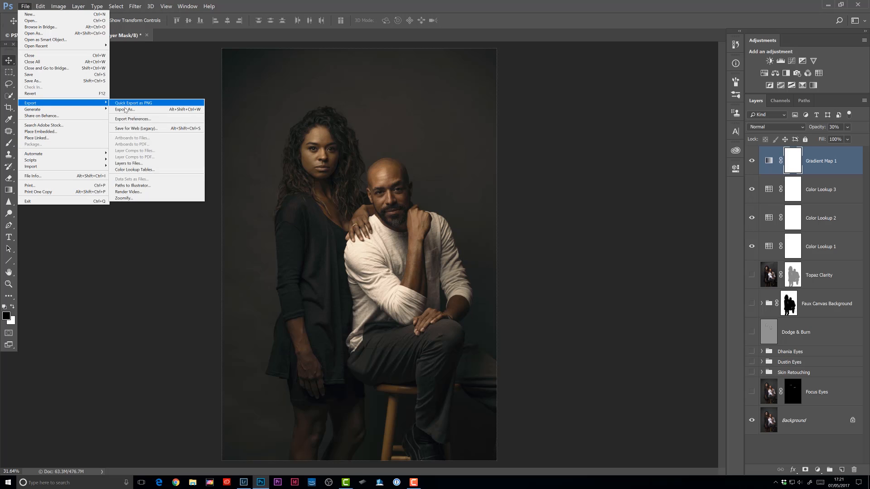
{"action": "left_click", "coordinate": [134, 169]}
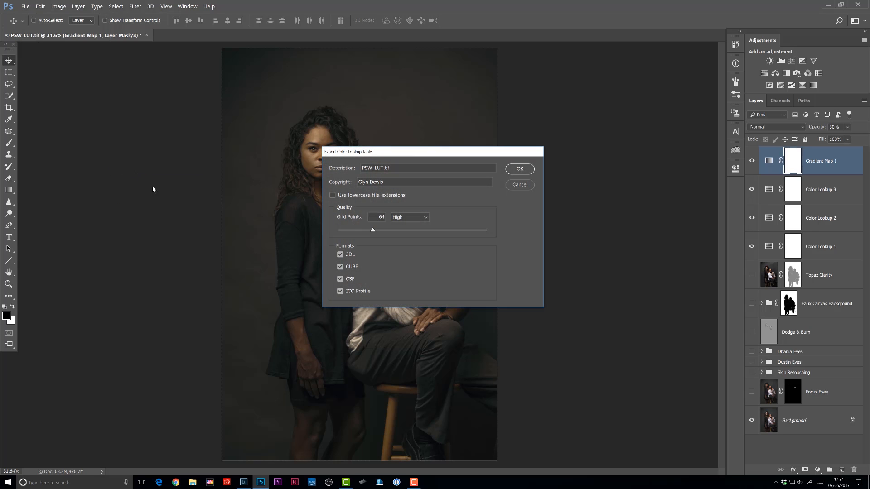
{"action": "double_click", "coordinate": [396, 167]}
{"action": "type", "text": "psw"}
{"action": "left_click", "coordinate": [519, 169]}
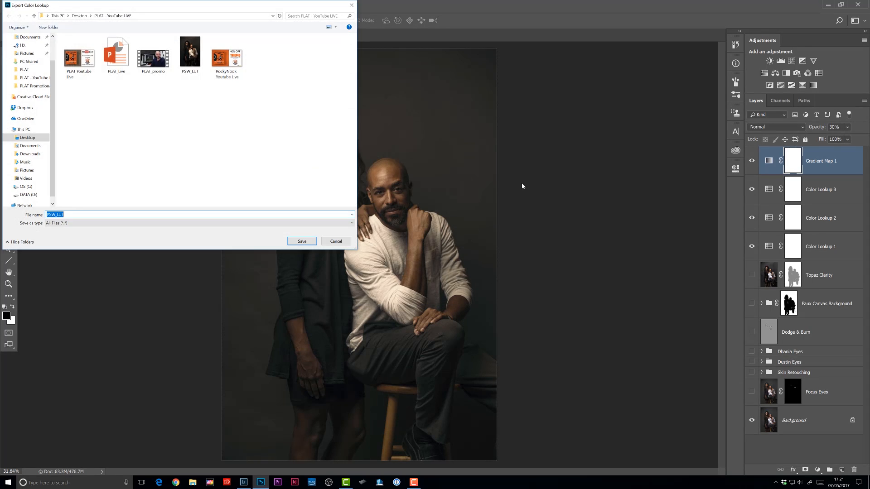
Save the lookup tables as PSW_LUT on the Desktop.
{"action": "left_click", "coordinate": [27, 137]}
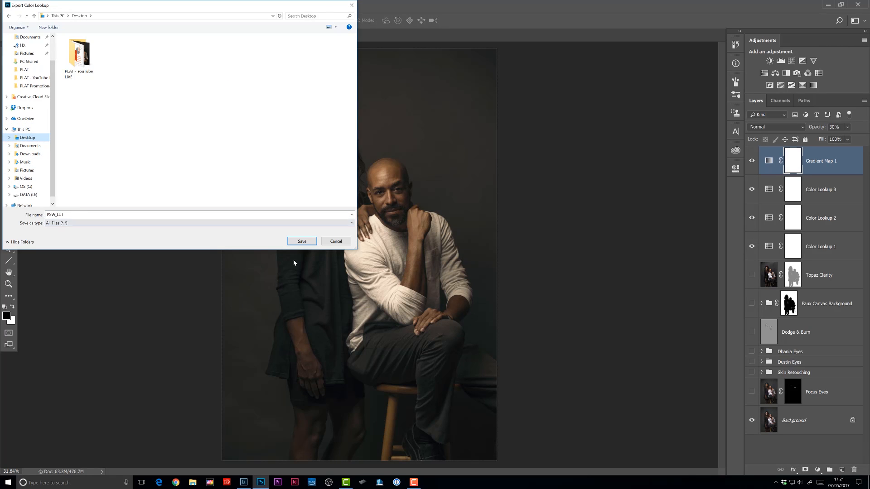
{"action": "left_click", "coordinate": [302, 241]}
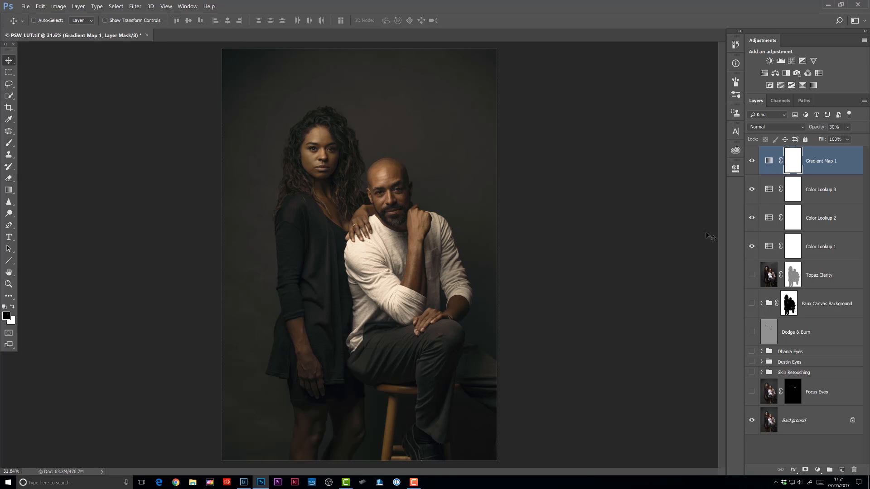
Delete the Gradient Map and three Color Lookup layers and make the hidden retouching layers visible again.
{"action": "left_click", "coordinate": [769, 241], "text": "shift"}
{"action": "key", "text": "Delete"}
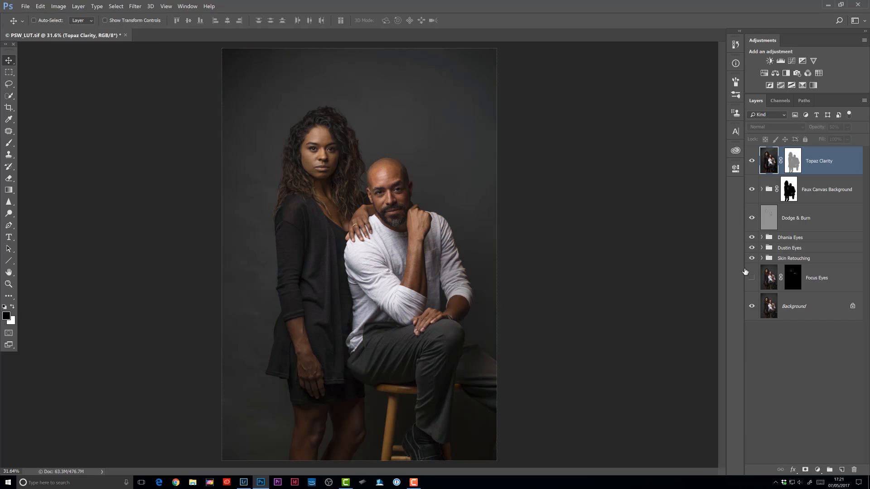
{"action": "left_click", "coordinate": [752, 278]}
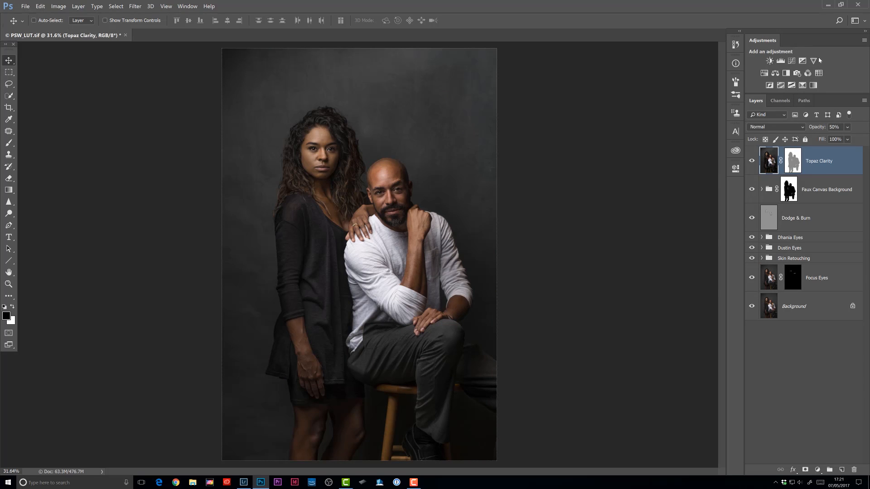
Add a Color Lookup adjustment layer and load the PSW_LUT.CUBE file from the Desktop into it.
{"action": "left_click", "coordinate": [819, 73]}
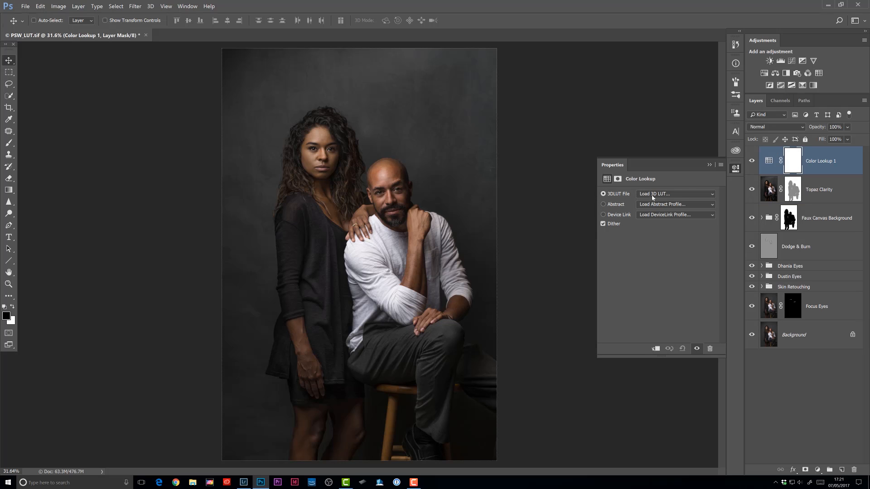
{"action": "left_click", "coordinate": [650, 194]}
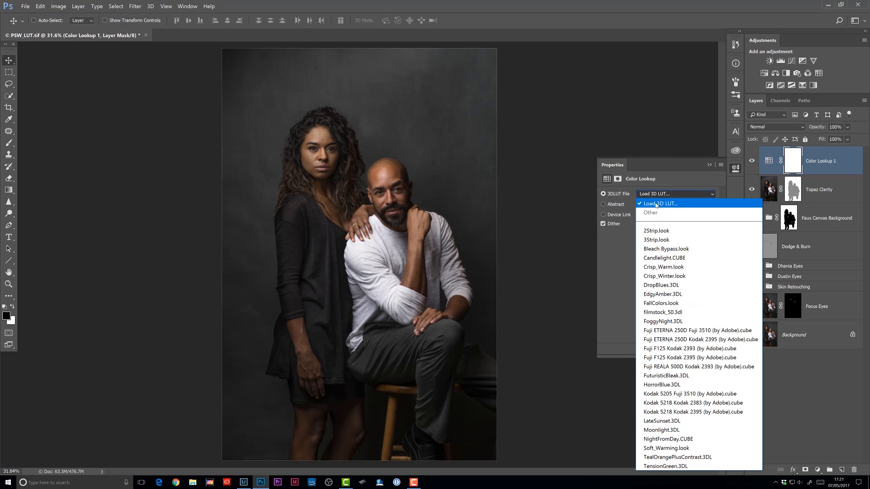
{"action": "left_click", "coordinate": [660, 204]}
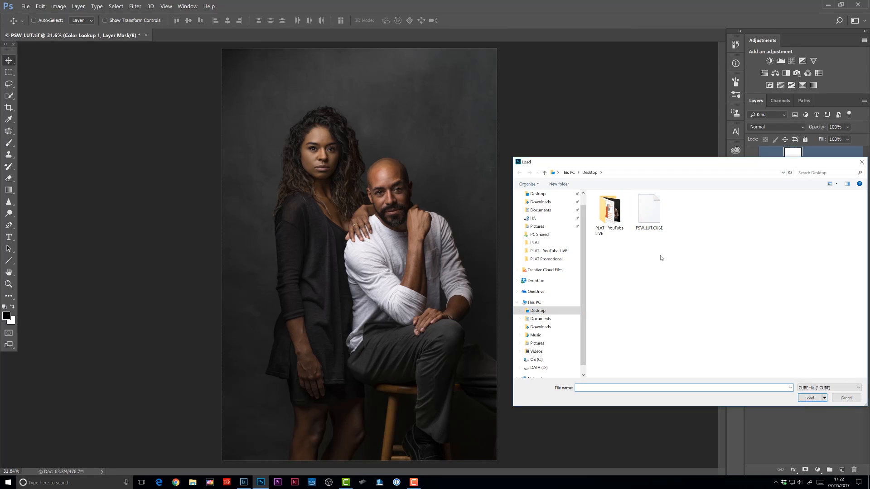
{"action": "left_click", "coordinate": [653, 212]}
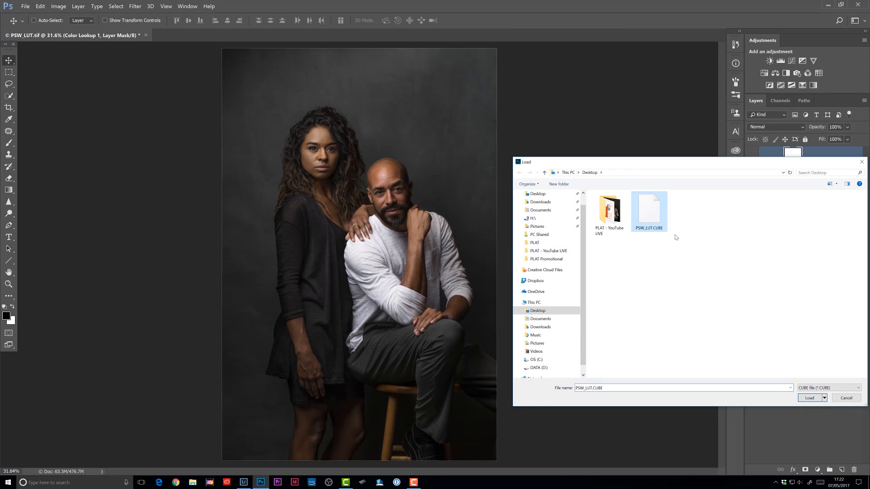
{"action": "left_click", "coordinate": [819, 400]}
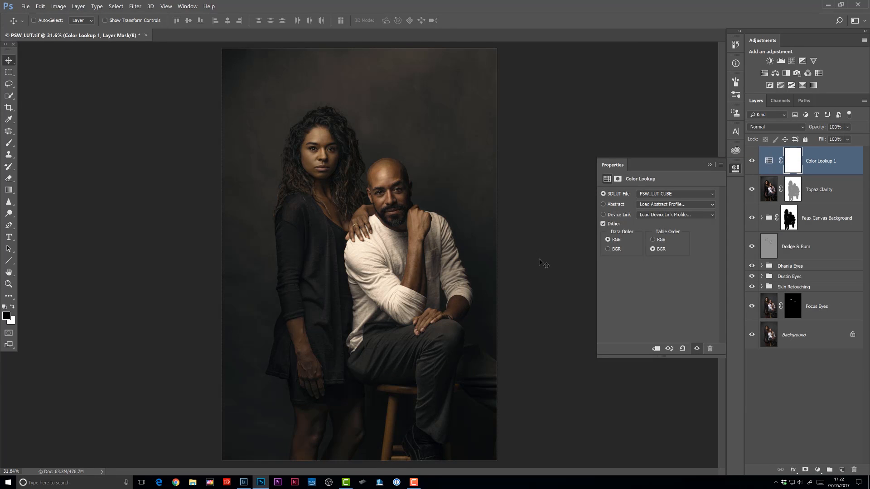
Delete the test Color Lookup layer and revert the document to its last saved state.
{"action": "left_click", "coordinate": [735, 168]}
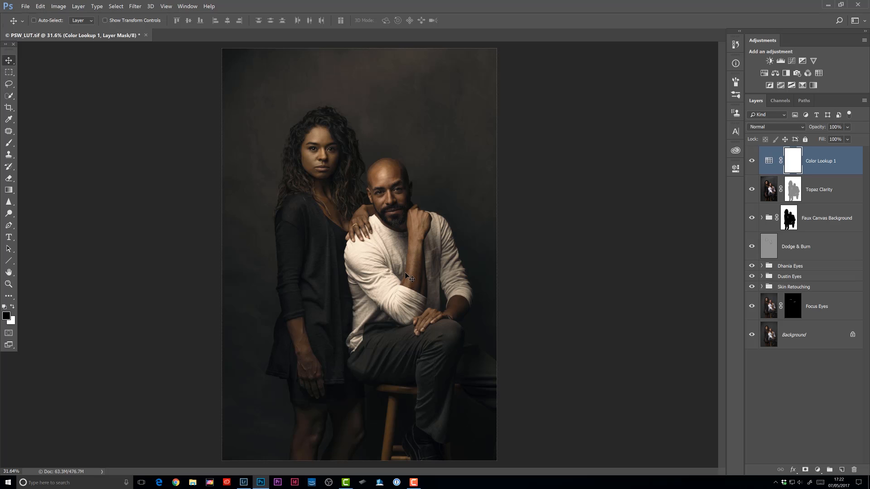
{"action": "key", "text": "Delete"}
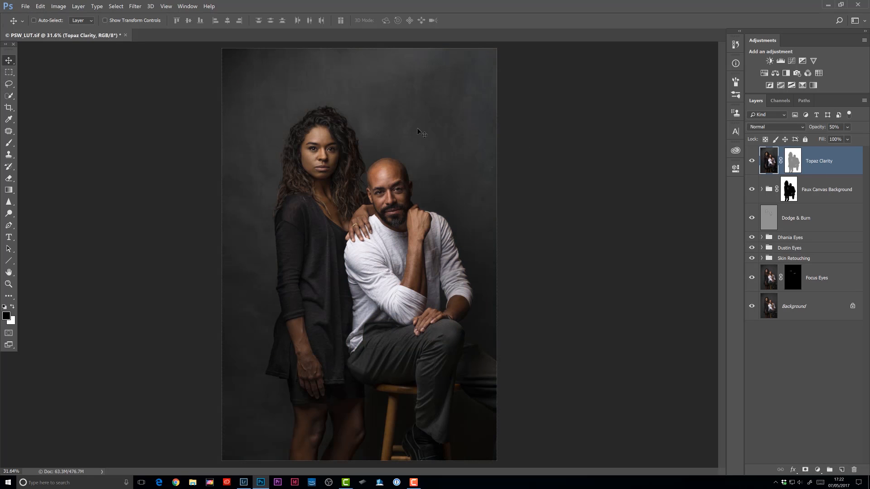
{"action": "left_click", "coordinate": [26, 6]}
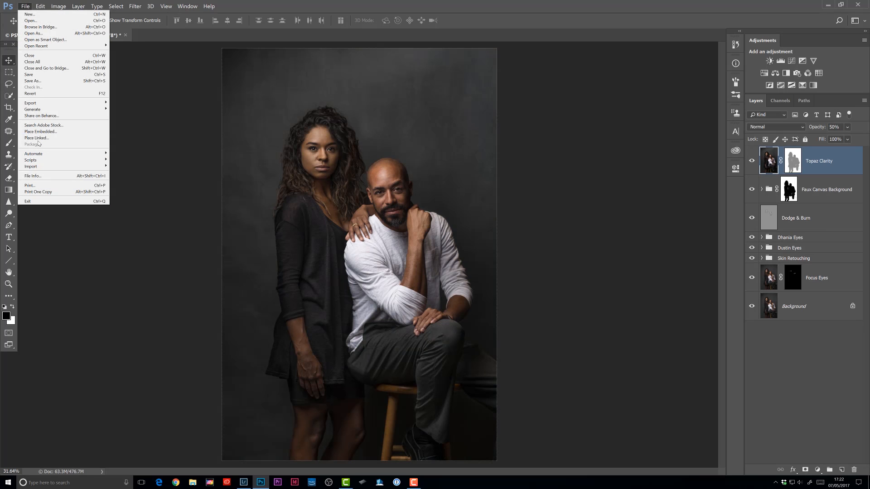
{"action": "left_click", "coordinate": [31, 93]}
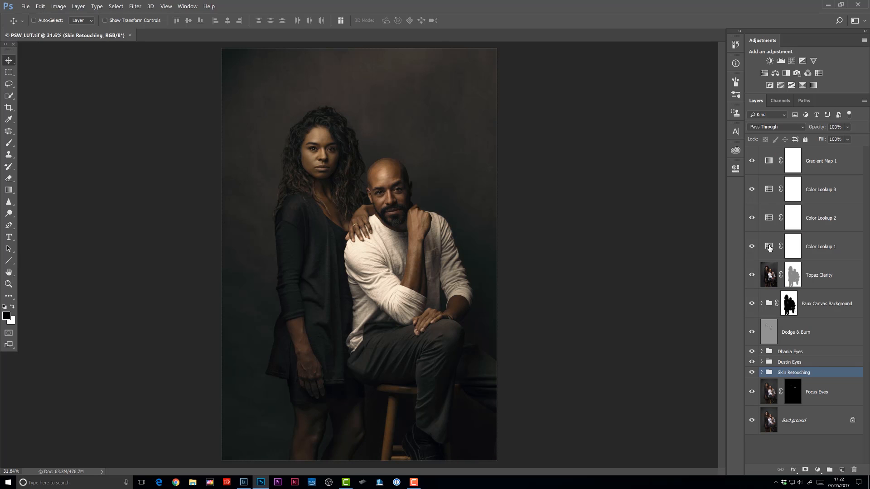
Group the Gradient Map and three Color Lookup layers into a new group named PSW2017.
{"action": "left_click", "coordinate": [827, 157]}
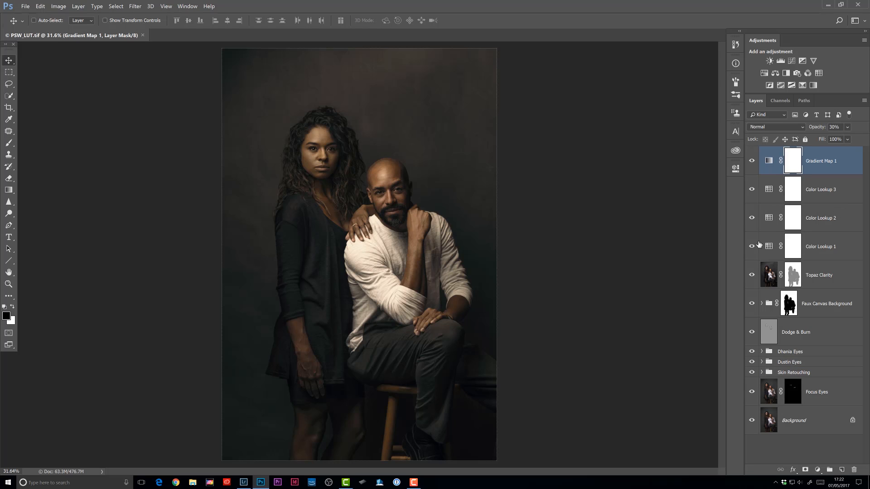
{"action": "left_click", "coordinate": [825, 248], "text": "shift"}
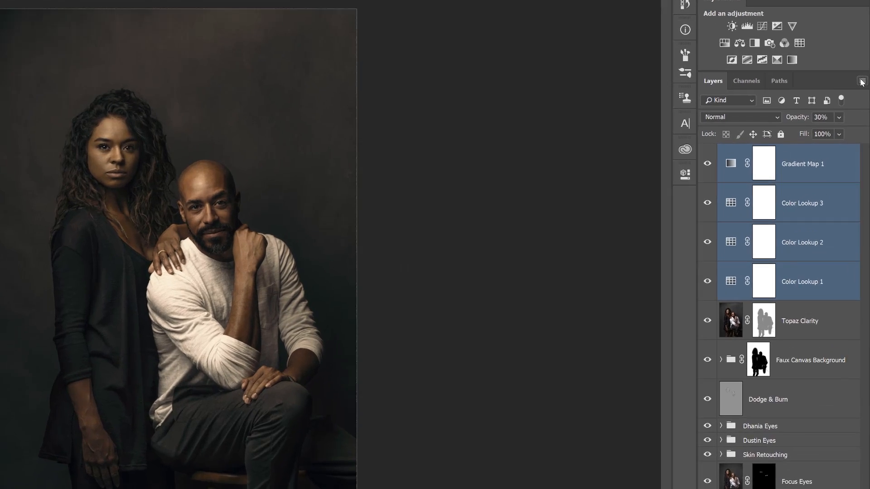
{"action": "left_click", "coordinate": [864, 101]}
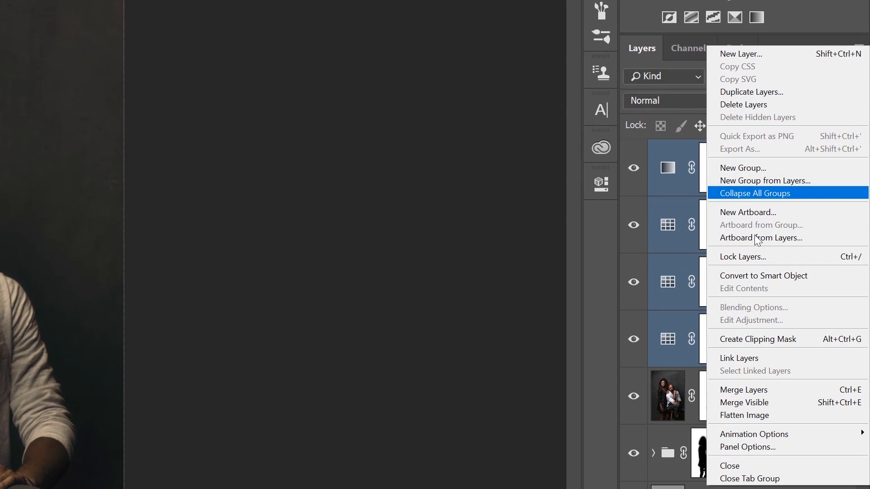
{"action": "left_click", "coordinate": [774, 179]}
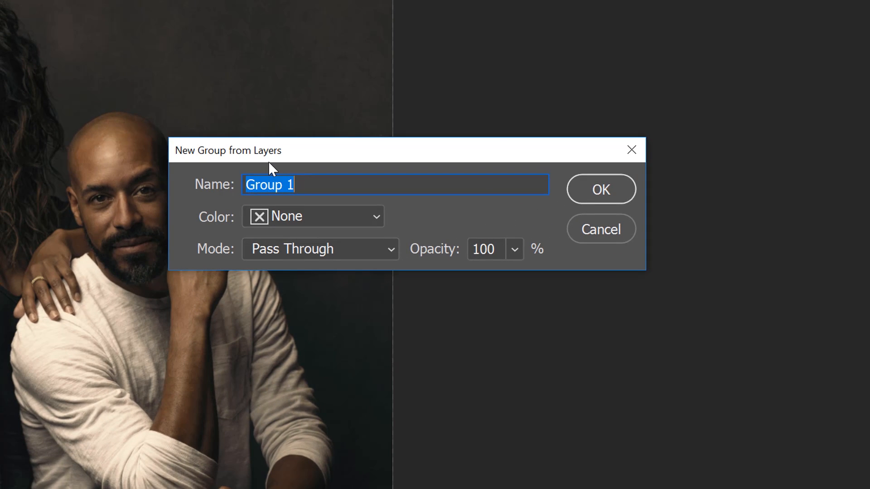
{"action": "type", "text": "P"}
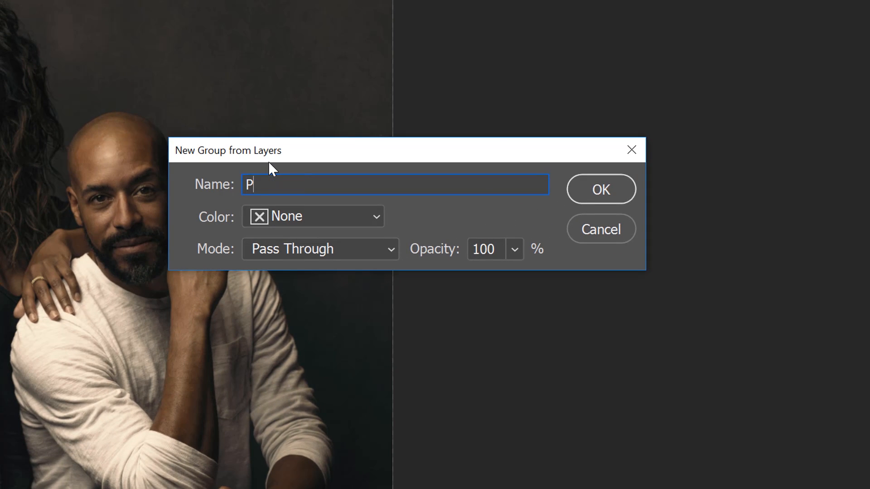
{"action": "type", "text": "SW2017"}
{"action": "left_click", "coordinate": [606, 192]}
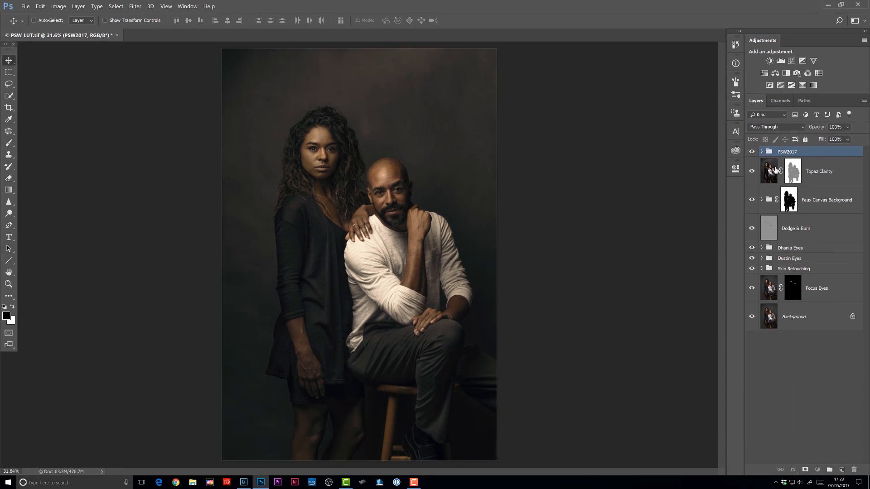
Collapse the group, open the Libraries panel on the Colour library, and add the PSW2017 group to it as a graphic.
{"action": "left_click", "coordinate": [761, 152]}
{"action": "left_click", "coordinate": [736, 151]}
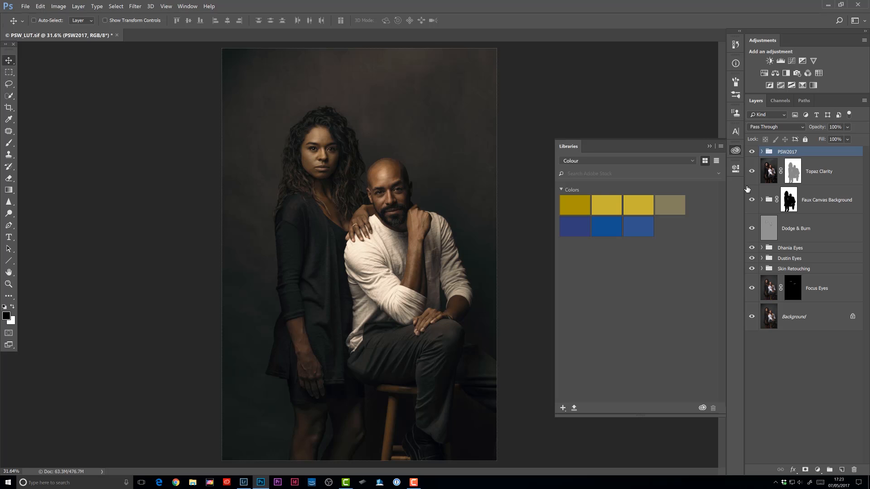
{"action": "left_click", "coordinate": [689, 161]}
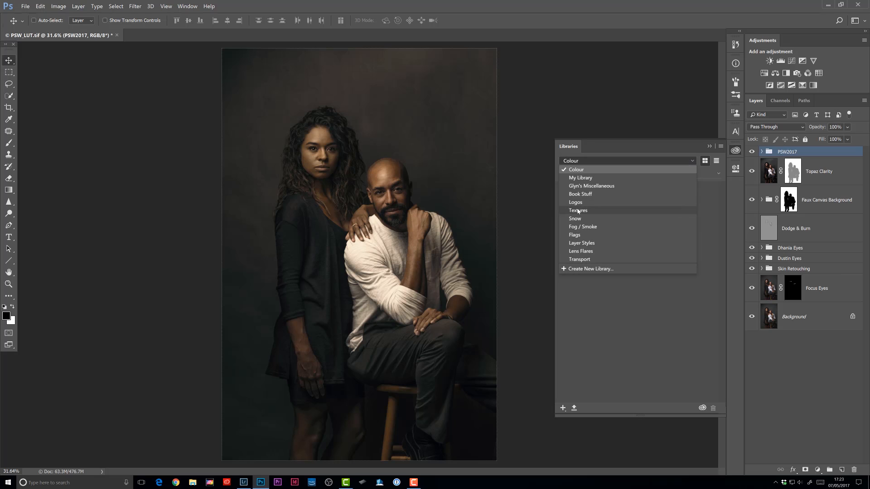
{"action": "left_click", "coordinate": [579, 210]}
{"action": "left_click", "coordinate": [692, 162]}
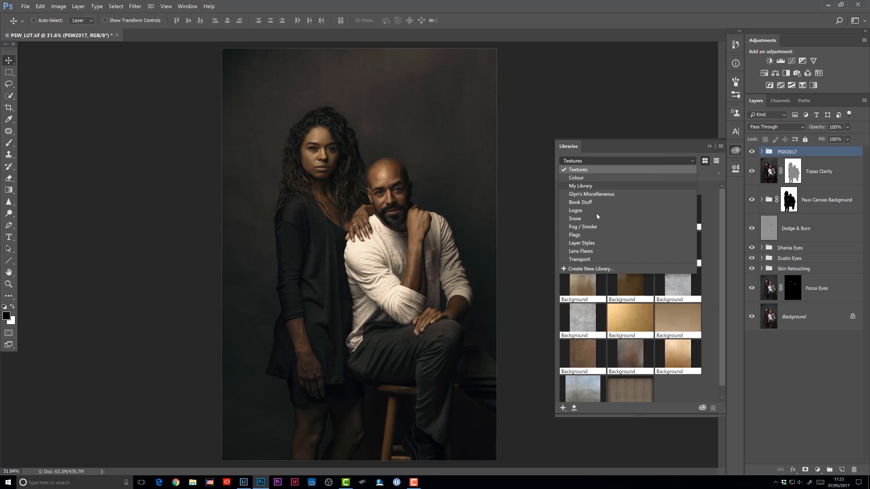
{"action": "left_click", "coordinate": [581, 244]}
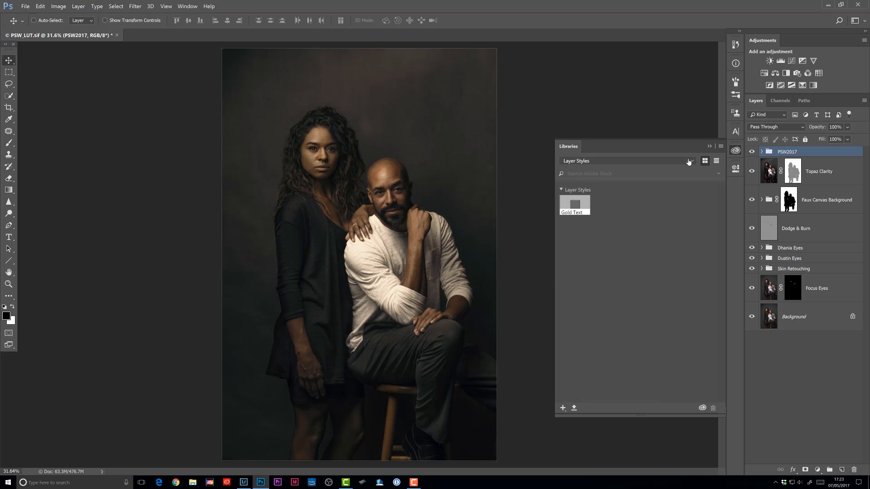
{"action": "left_click", "coordinate": [689, 162]}
{"action": "left_click", "coordinate": [581, 172]}
{"action": "left_click", "coordinate": [692, 162]}
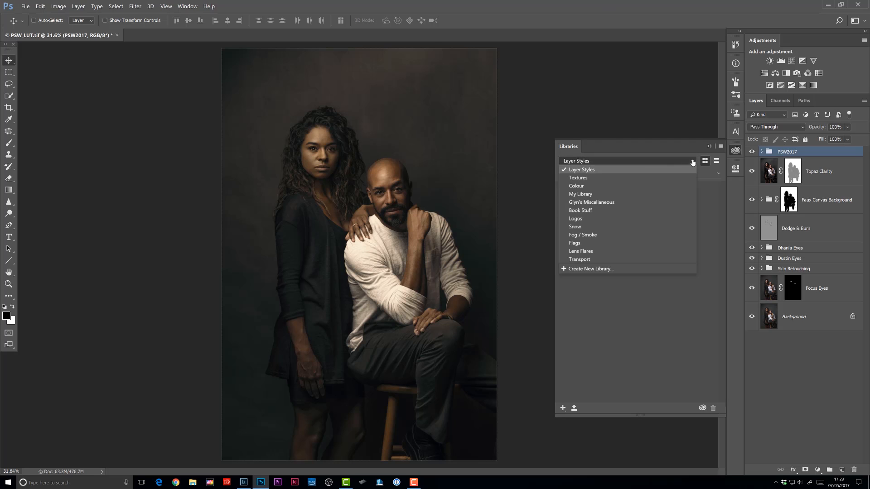
{"action": "left_click", "coordinate": [577, 187]}
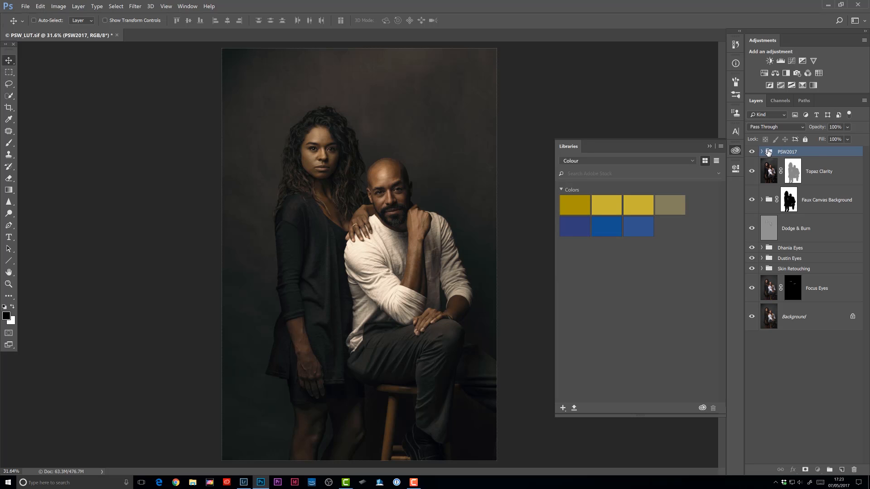
{"action": "left_click_drag", "start_coordinate": [769, 152], "coordinate": [613, 299]}
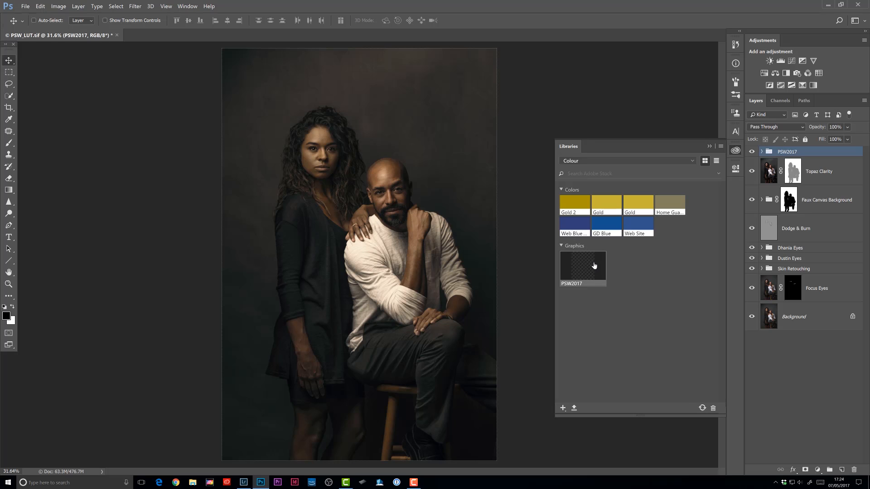
Delete the PSW2017 group from the document and reopen the Libraries panel.
{"action": "left_click", "coordinate": [735, 150]}
{"action": "key", "text": "Delete"}
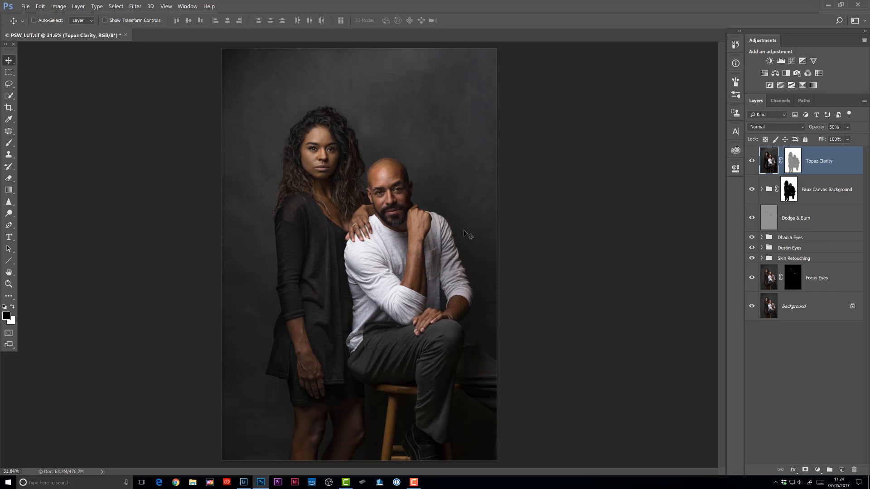
{"action": "left_click", "coordinate": [736, 151]}
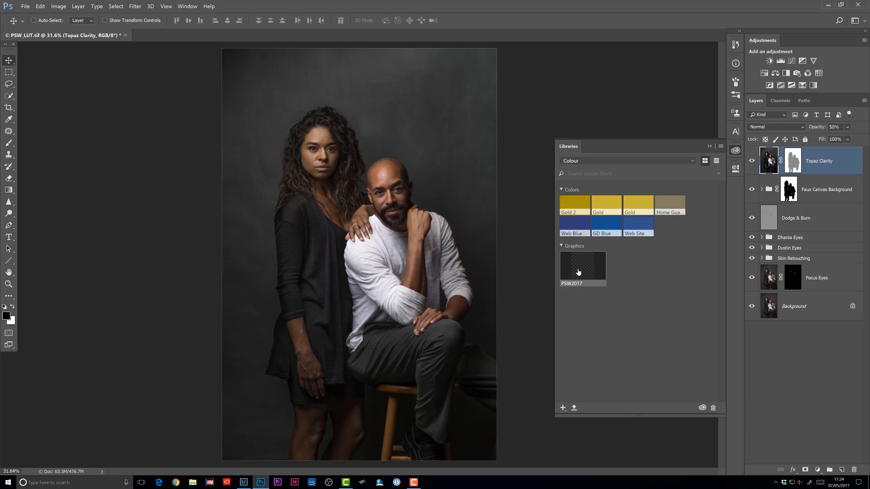
Place the PSW2017 library graphic onto the photo as a linked layer and commit the placement.
{"action": "left_click_drag", "start_coordinate": [584, 267], "coordinate": [346, 219]}
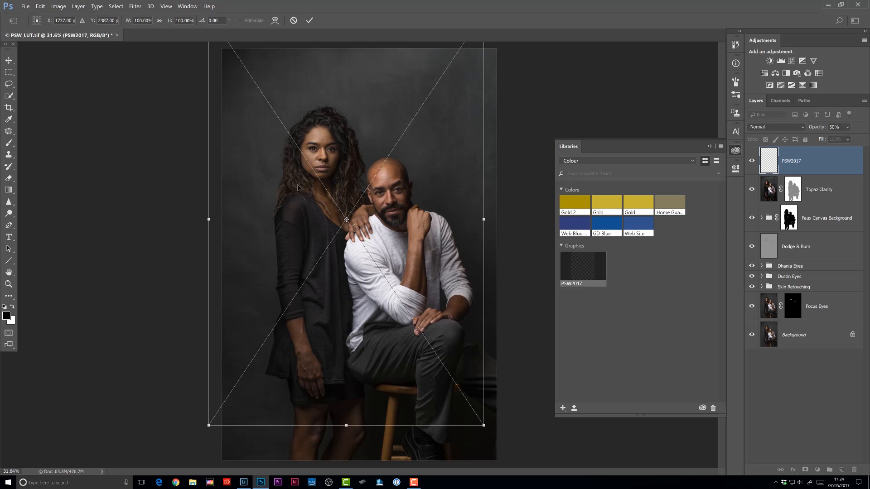
{"action": "left_click_drag", "start_coordinate": [298, 187], "coordinate": [309, 223]}
{"action": "key", "text": "Return"}
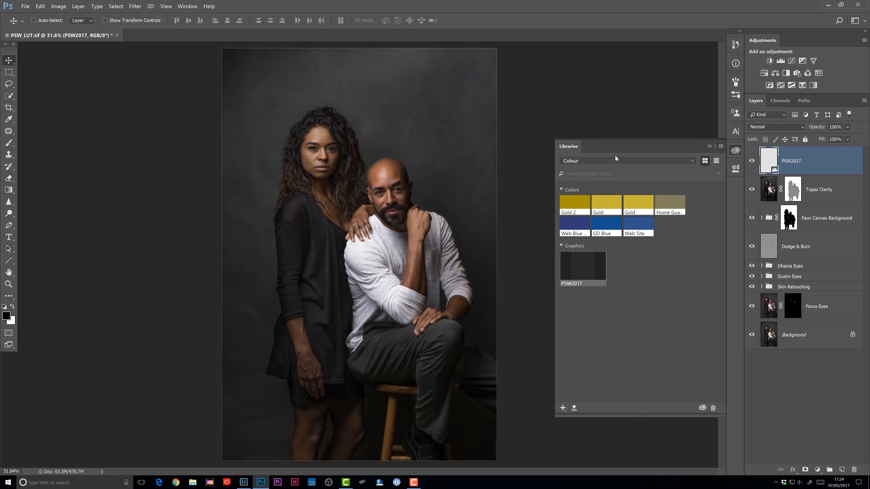
Open the placed graphic's source document and expand its PSW2017 group.
{"action": "left_click", "coordinate": [735, 150]}
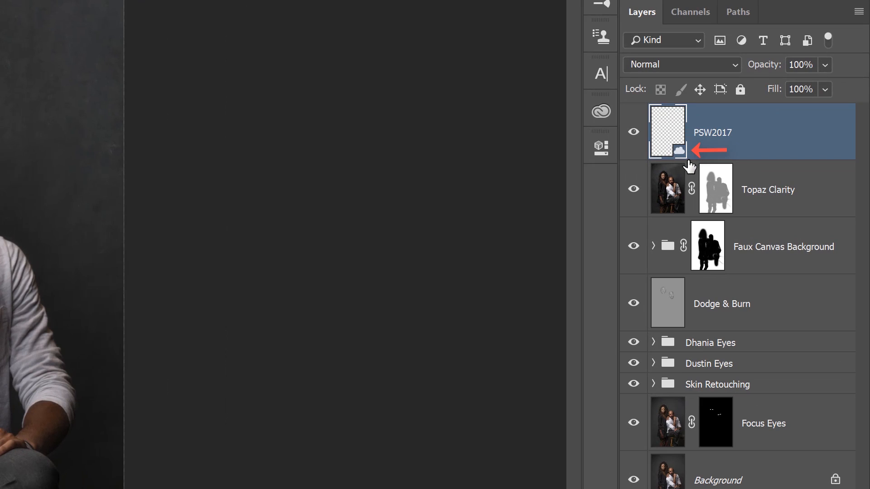
{"action": "double_click", "coordinate": [671, 136]}
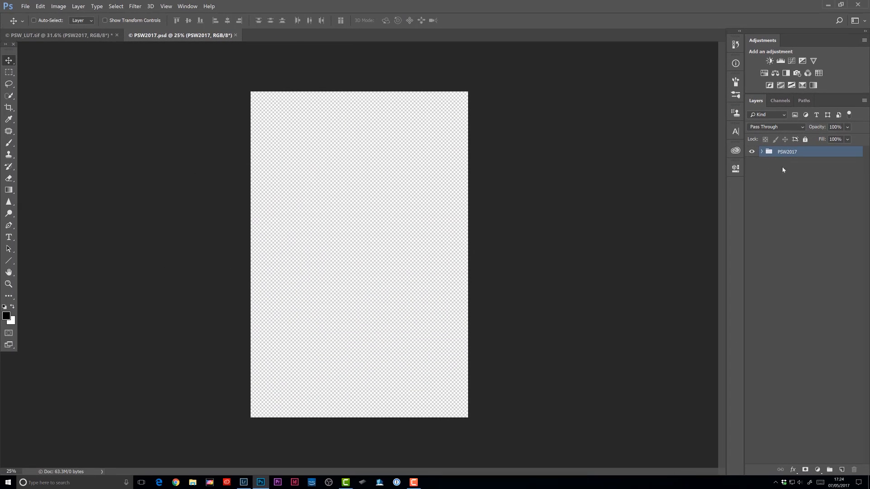
{"action": "left_click", "coordinate": [762, 151]}
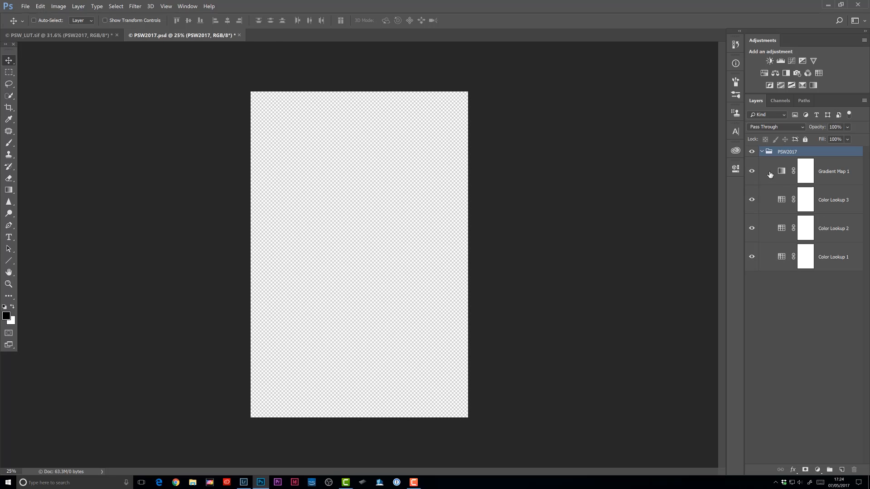
Examine the Gradient Map and Color Lookup layers inside the graphic's PSW2017 group, then collapse the group.
{"action": "left_click", "coordinate": [768, 175]}
{"action": "left_click", "coordinate": [783, 211]}
{"action": "left_click", "coordinate": [774, 229]}
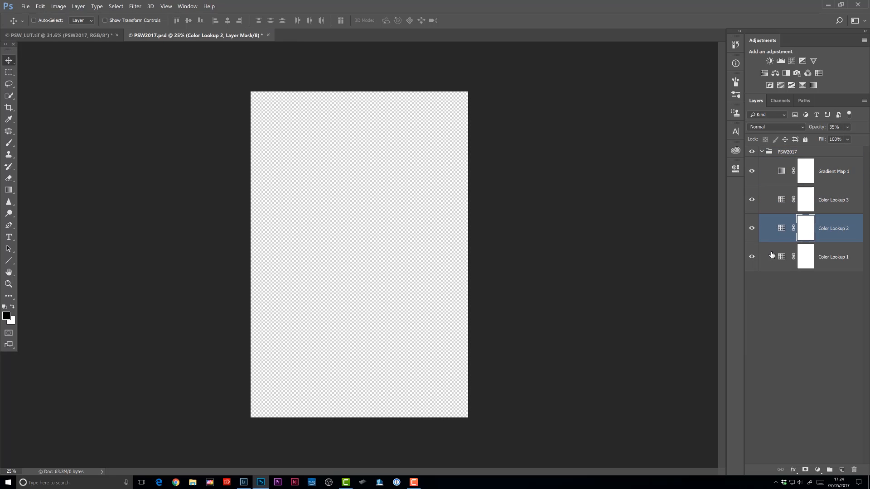
{"action": "left_click", "coordinate": [773, 255]}
{"action": "left_click", "coordinate": [772, 226]}
{"action": "left_click", "coordinate": [772, 200]}
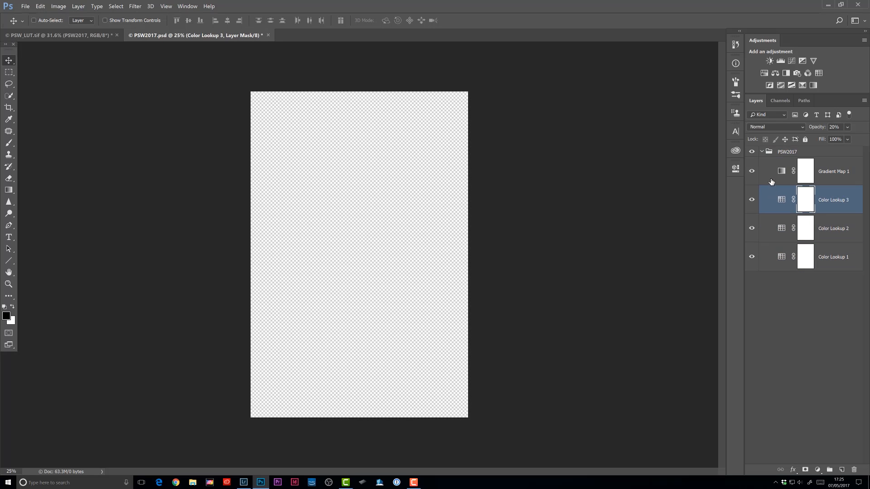
{"action": "left_click", "coordinate": [771, 183]}
{"action": "left_click", "coordinate": [770, 203]}
{"action": "left_click", "coordinate": [771, 228]}
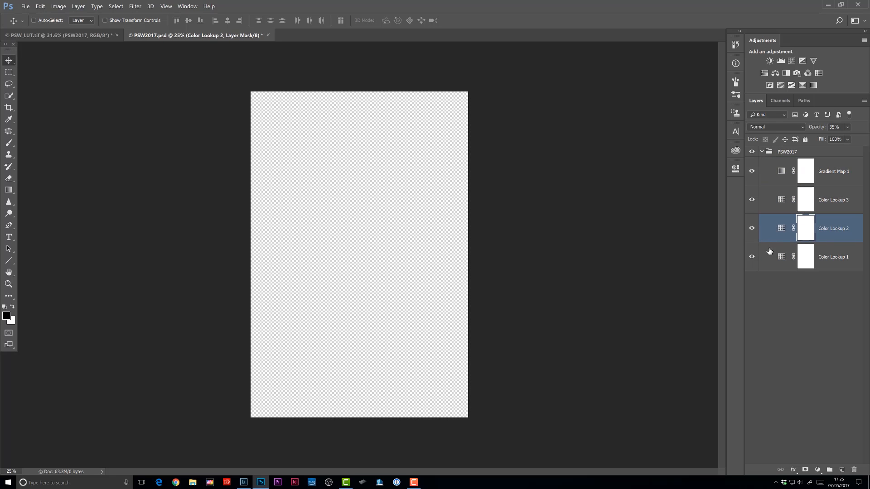
{"action": "left_click", "coordinate": [770, 253]}
{"action": "left_click", "coordinate": [770, 219]}
{"action": "left_click", "coordinate": [766, 155]}
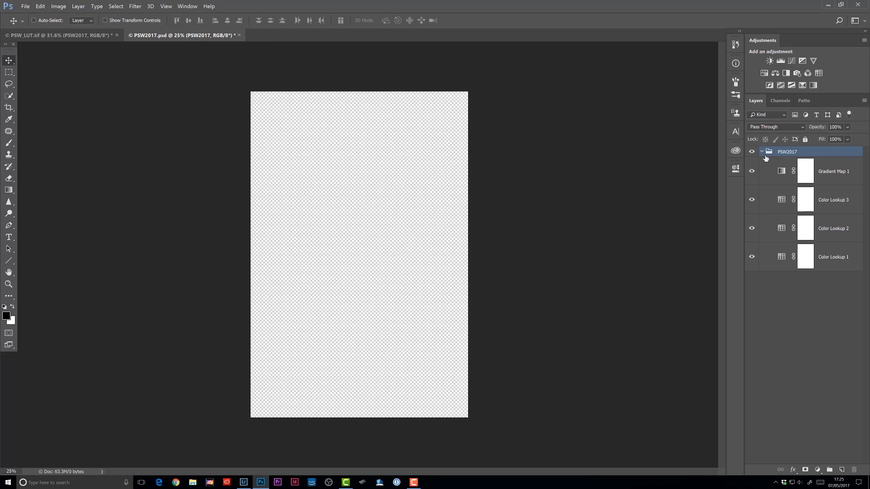
Close the graphic document without saving and delete the placed PSW2017 layer from the photo.
{"action": "key", "text": "ctrl+w"}
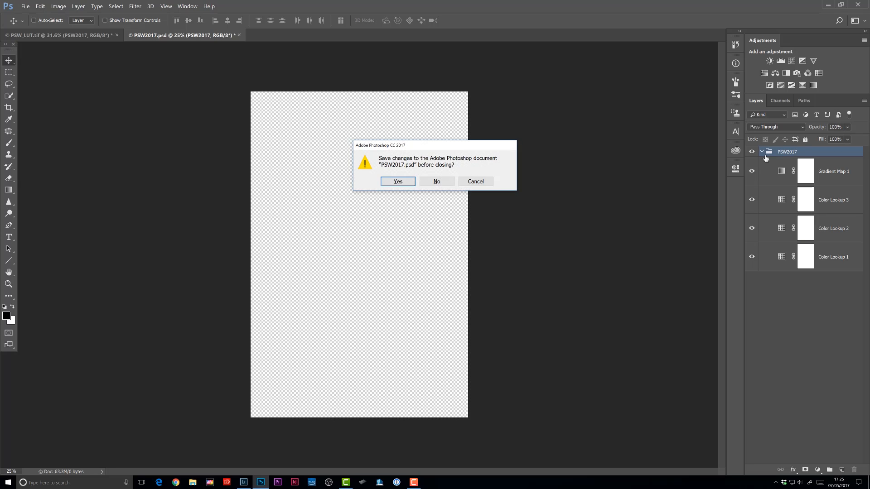
{"action": "left_click", "coordinate": [436, 181]}
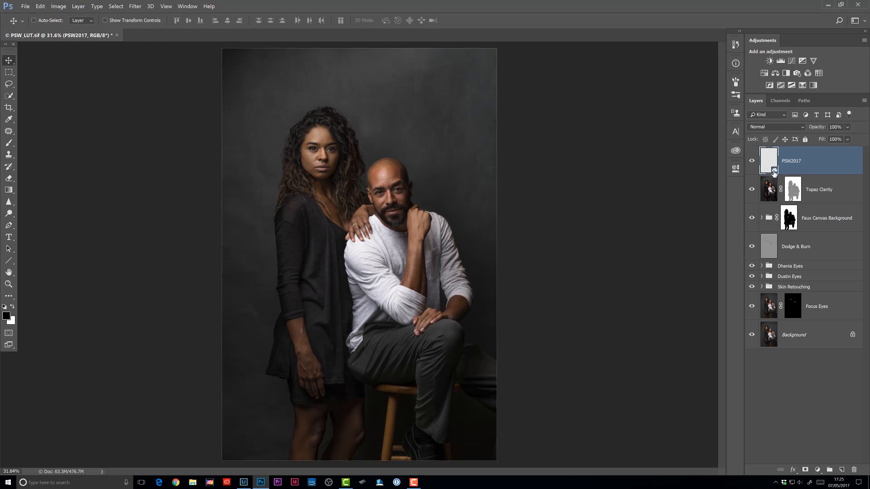
{"action": "key", "text": "Delete"}
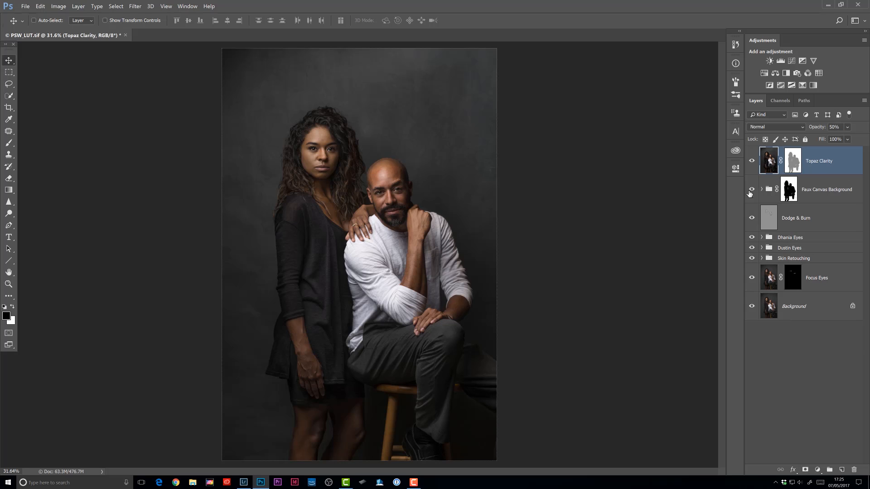
Reopen the Libraries panel and place the PSW2017 graphic into the photo as an editable layer group.
{"action": "left_click", "coordinate": [735, 150]}
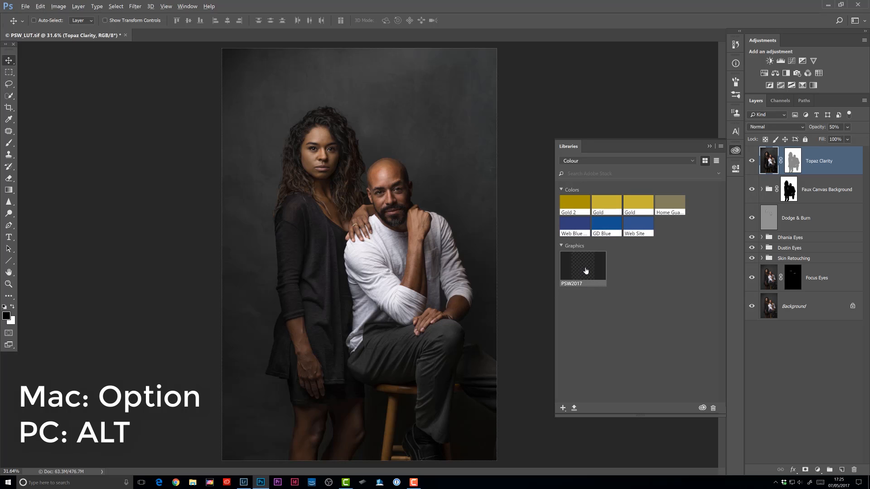
{"action": "left_click_drag", "start_coordinate": [585, 268], "coordinate": [399, 205]}
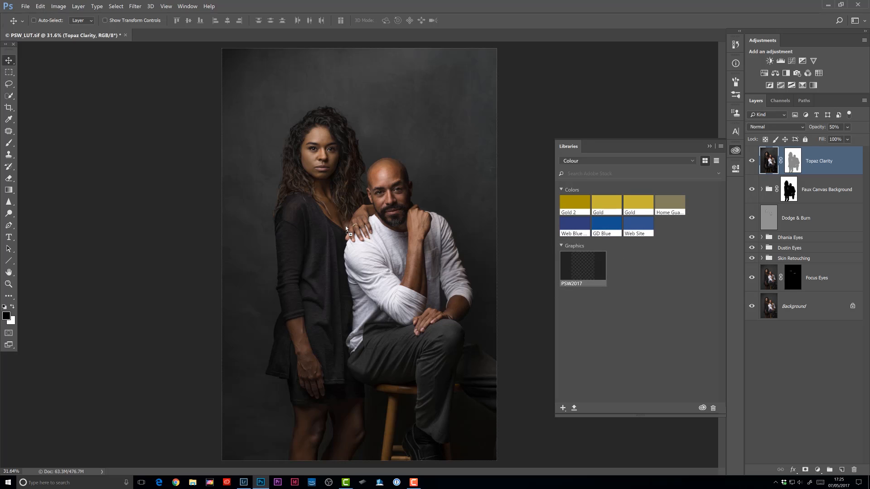
{"action": "left_click_drag", "start_coordinate": [345, 226], "coordinate": [346, 225]}
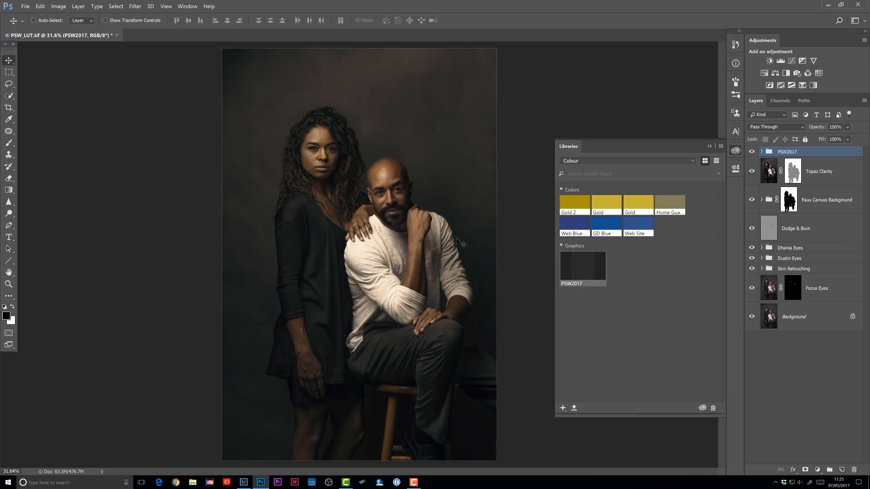
Expand the placed PSW2017 group, inspect its adjustment layers and toggle Color Lookup 3's visibility off and on, then collapse it.
{"action": "left_click", "coordinate": [735, 150]}
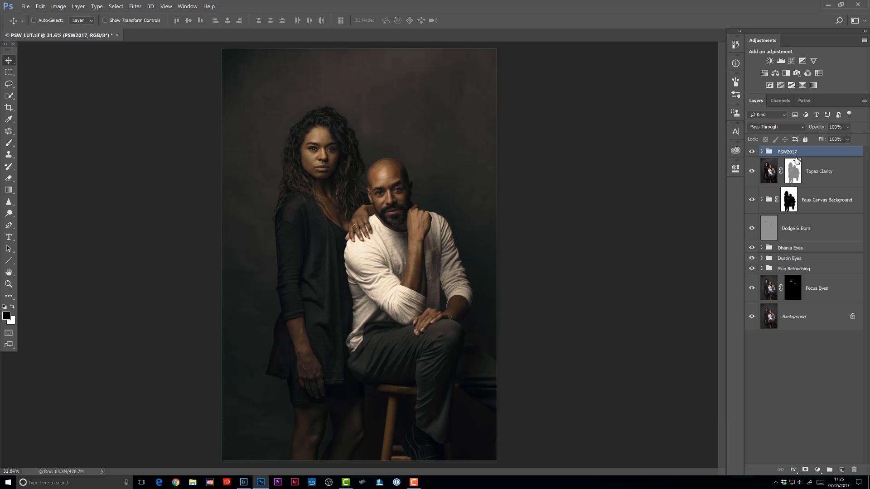
{"action": "left_click", "coordinate": [762, 153]}
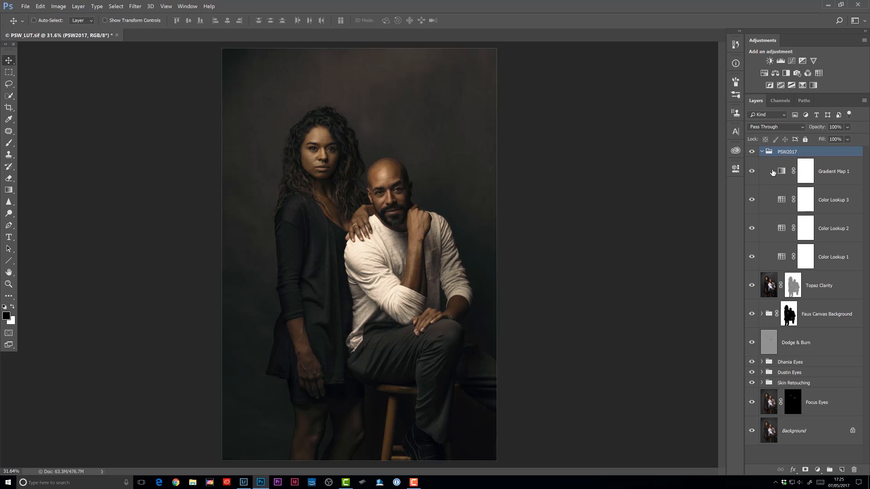
{"action": "left_click", "coordinate": [772, 178]}
{"action": "left_click", "coordinate": [767, 200]}
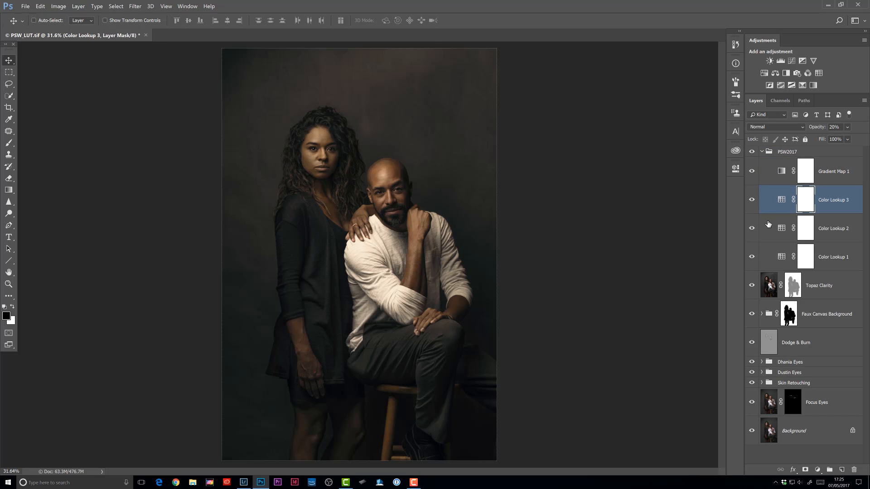
{"action": "left_click", "coordinate": [769, 227]}
{"action": "left_click", "coordinate": [770, 256]}
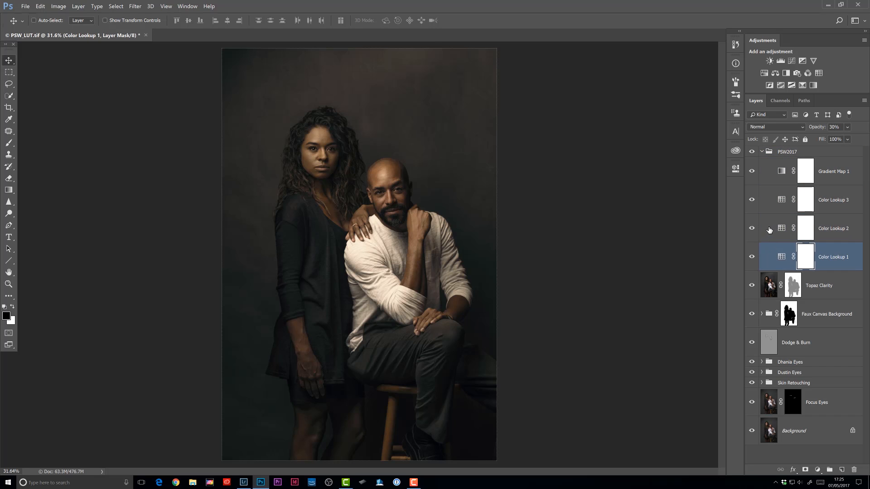
{"action": "left_click", "coordinate": [770, 224]}
{"action": "left_click", "coordinate": [766, 202]}
{"action": "left_click", "coordinate": [752, 201]}
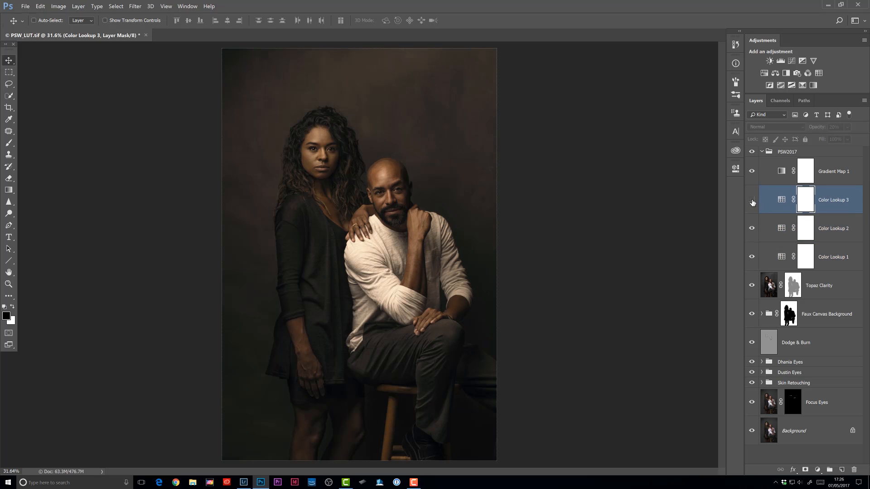
{"action": "left_click", "coordinate": [752, 200]}
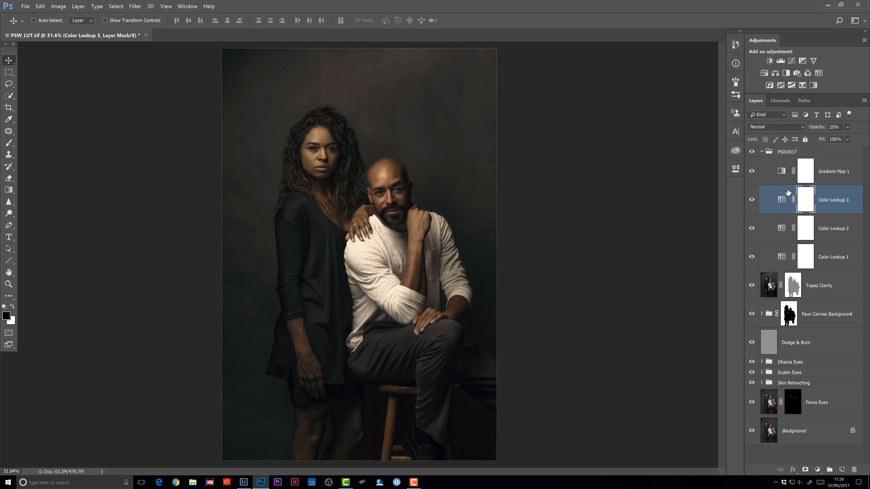
{"action": "left_click", "coordinate": [762, 152]}
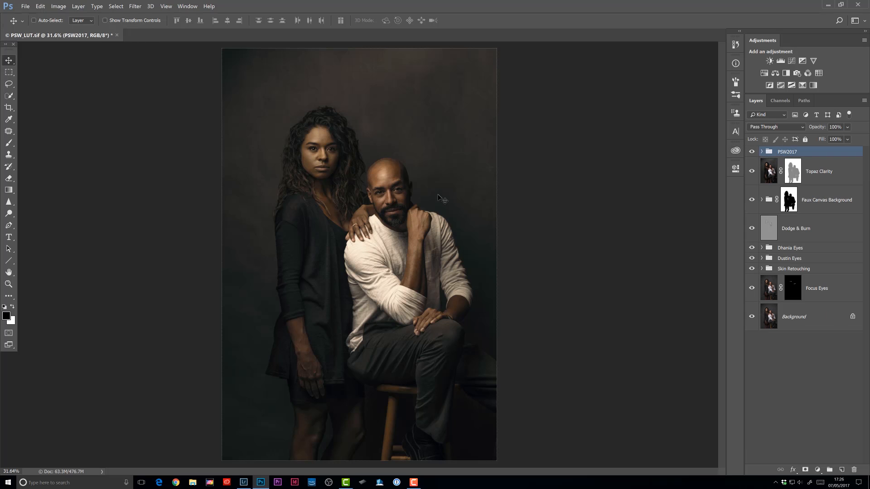
{"action": "left_click", "coordinate": [736, 151]}
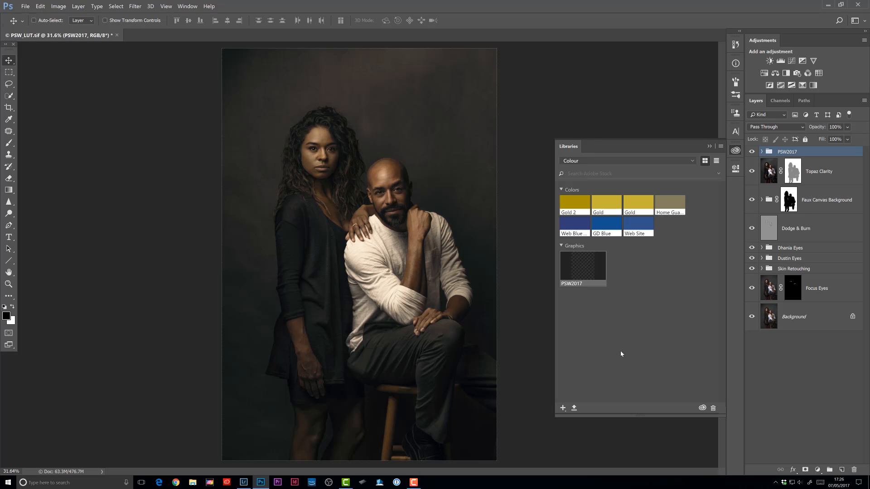
{"action": "left_click", "coordinate": [736, 150]}
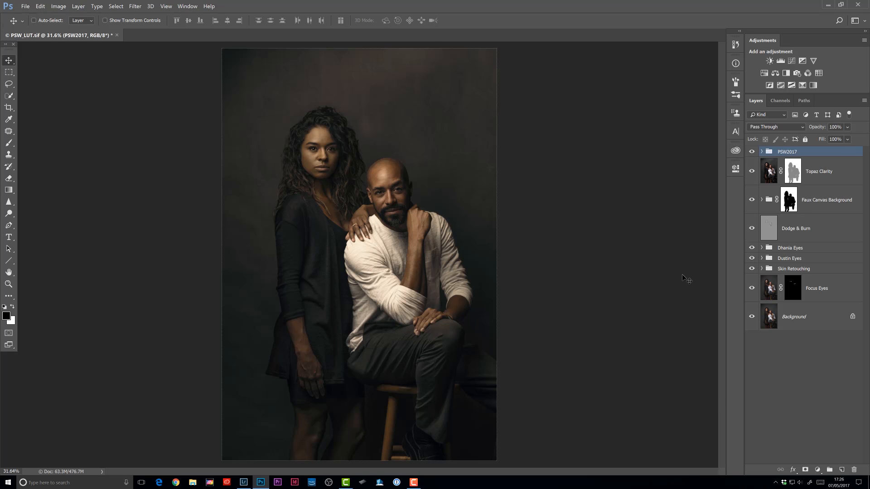